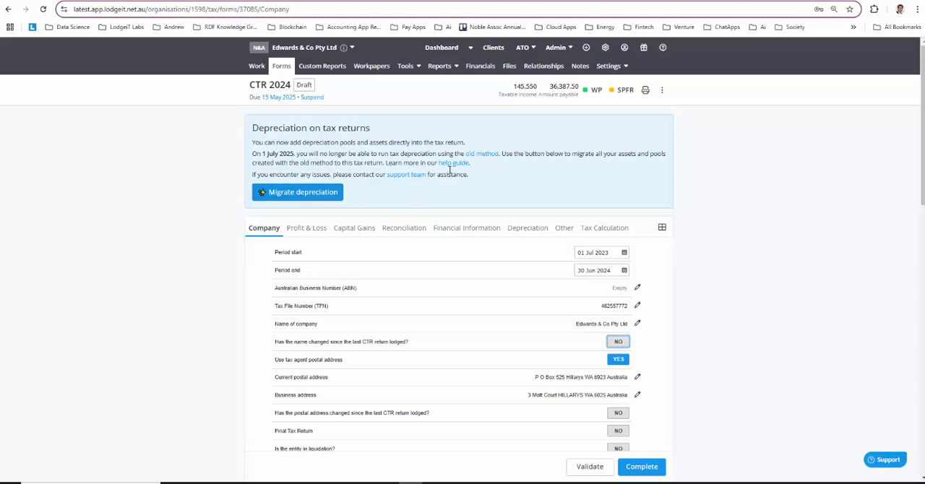
Open the company's depreciation asset groups in a separate browser tab and look through the list.
{"action": "left_click", "coordinate": [405, 66]}
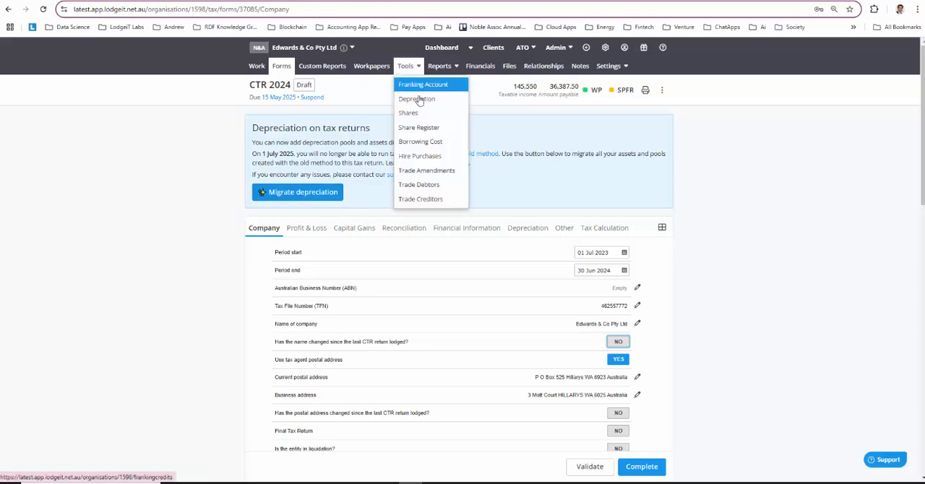
{"action": "right_click", "coordinate": [426, 103]}
{"action": "left_click", "coordinate": [440, 112]}
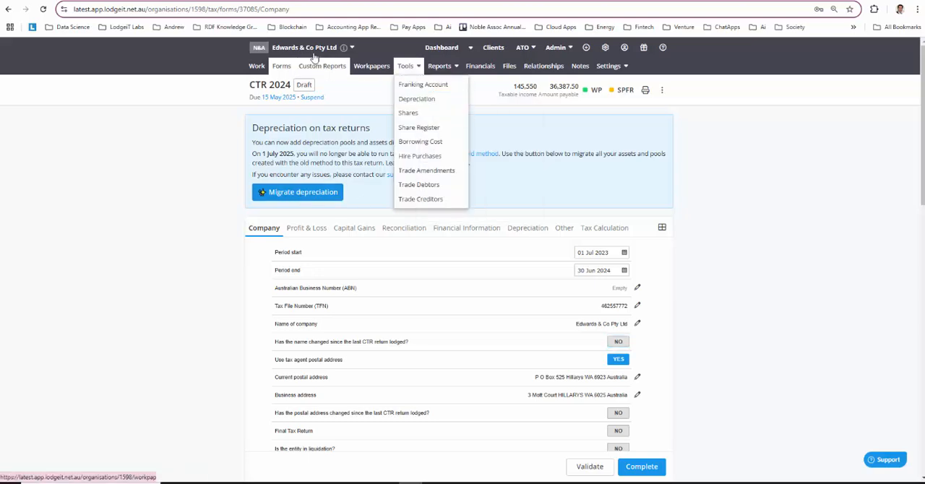
{"action": "left_click", "coordinate": [260, 1]}
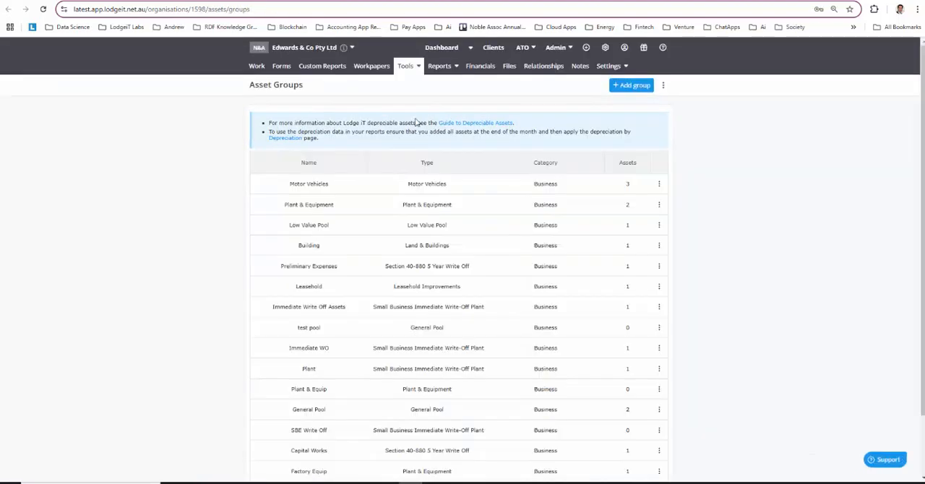
{"action": "scroll", "coordinate": [434, 301], "scroll_direction": "down", "scroll_amount": 3}
{"action": "scroll", "coordinate": [433, 301], "scroll_direction": "up", "scroll_amount": 3}
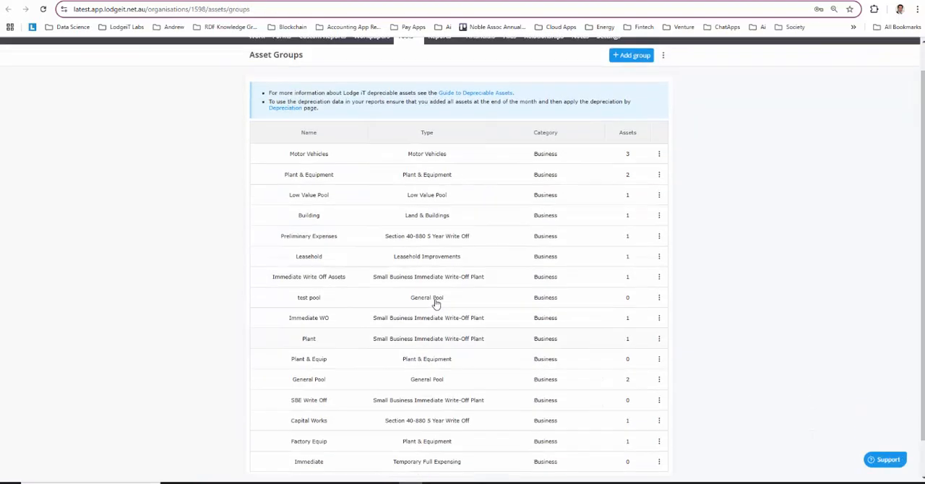
Open the depreciation report covering 01/07/2023 to 30/06/2024 and look through the asset groups' figures.
{"action": "left_click", "coordinate": [437, 67]}
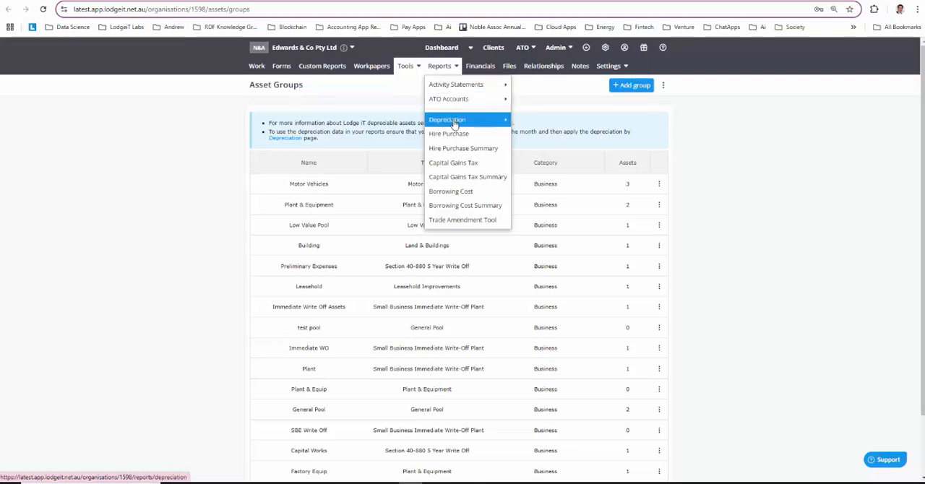
{"action": "mouse_move", "coordinate": [452, 120]}
{"action": "left_click", "coordinate": [582, 122]}
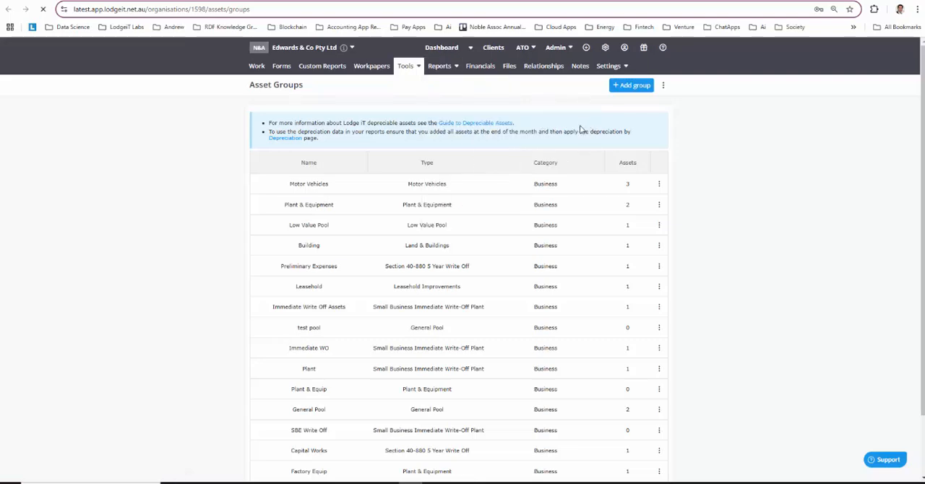
{"action": "scroll", "coordinate": [501, 241], "scroll_direction": "down", "scroll_amount": 4}
{"action": "scroll", "coordinate": [557, 241], "scroll_direction": "up", "scroll_amount": 4}
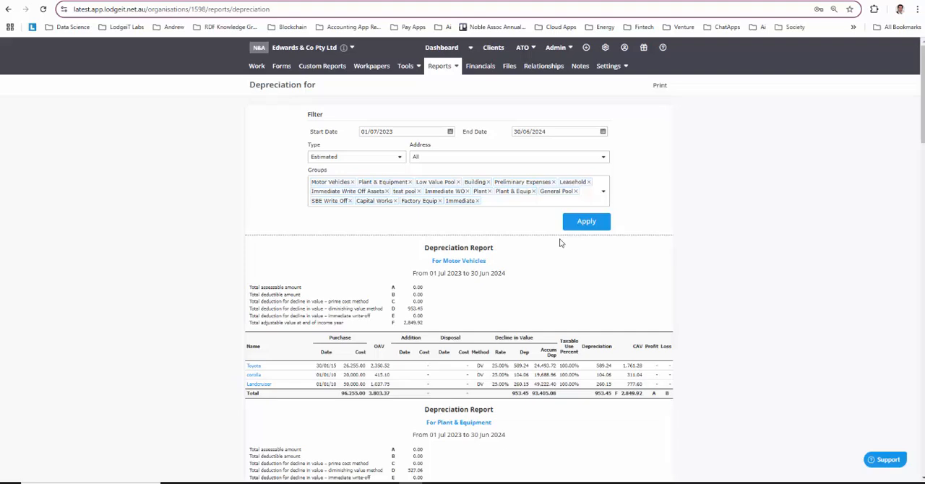
Return to the CTR 2024 tax return and migrate its depreciation assets and pools.
{"action": "left_click", "coordinate": [281, 66]}
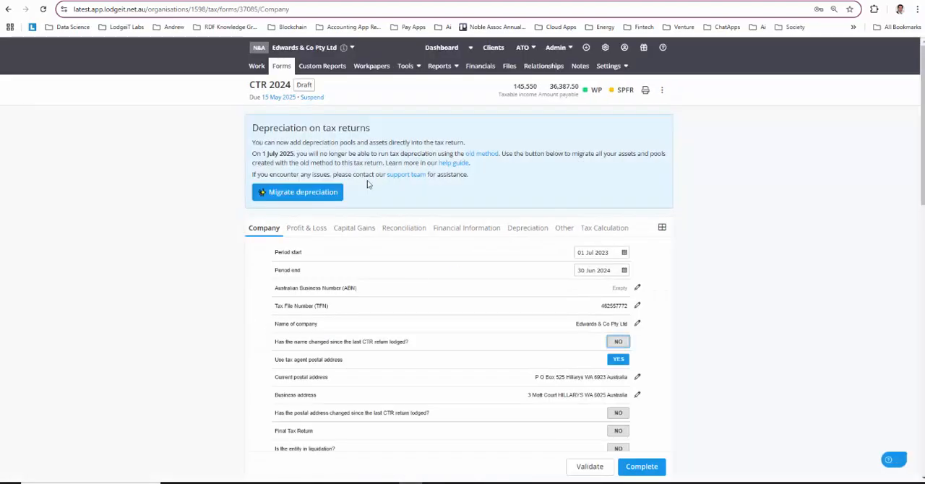
{"action": "left_click", "coordinate": [304, 192]}
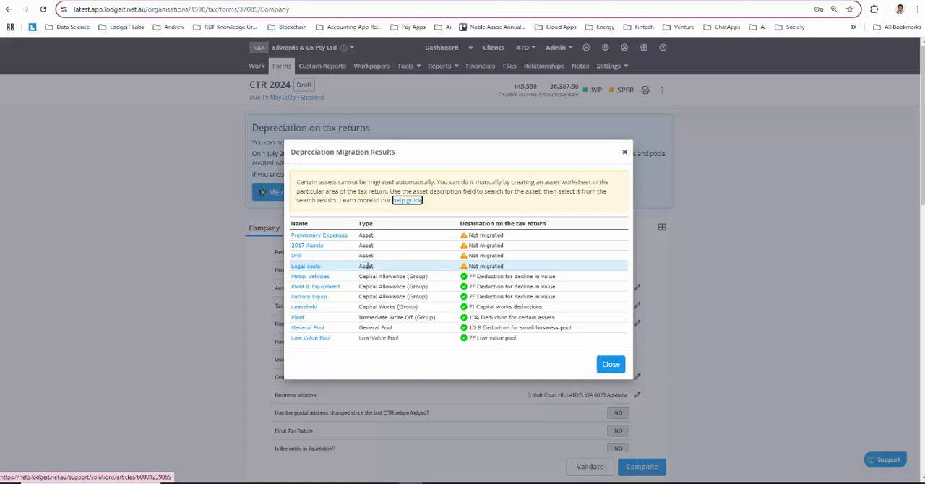
Examine the records of the non-migrated assets Legal costs, 2017 Assets and Drill from the migration results.
{"action": "left_click", "coordinate": [310, 270]}
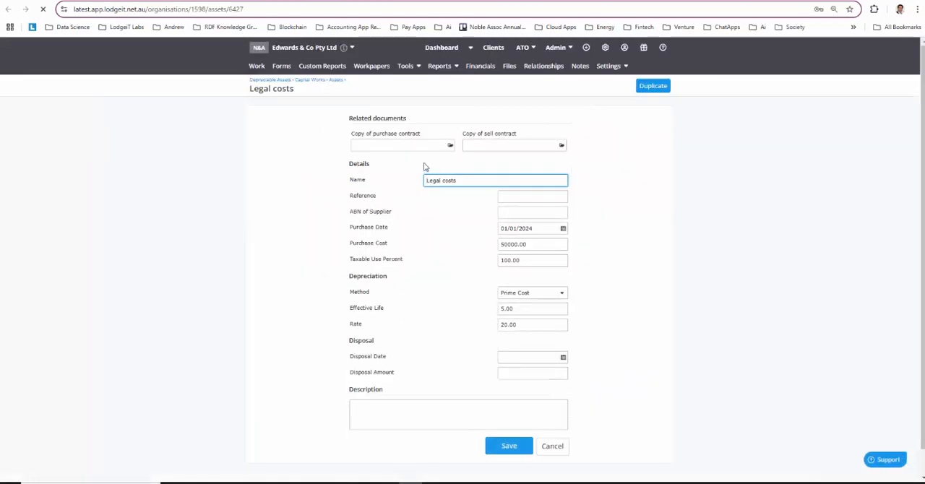
{"action": "left_click", "coordinate": [307, 81]}
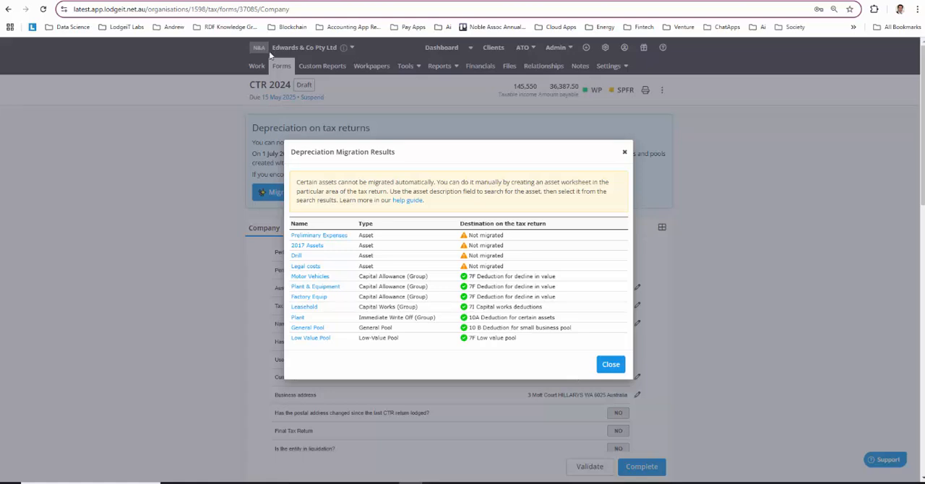
{"action": "left_click", "coordinate": [306, 246]}
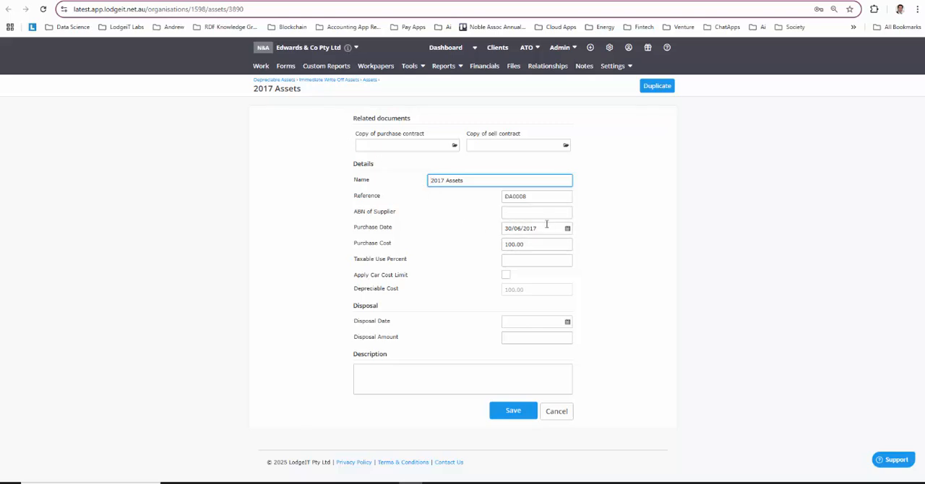
{"action": "left_click", "coordinate": [287, 2]}
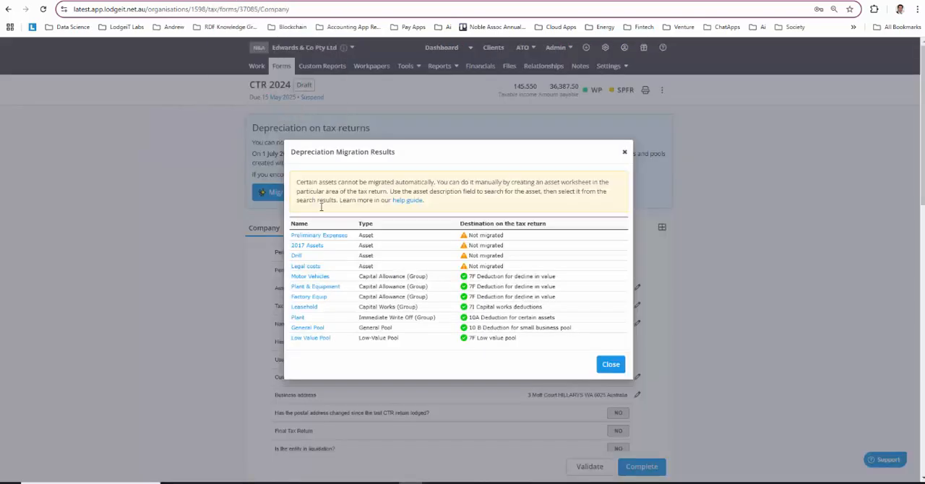
{"action": "left_click", "coordinate": [304, 267]}
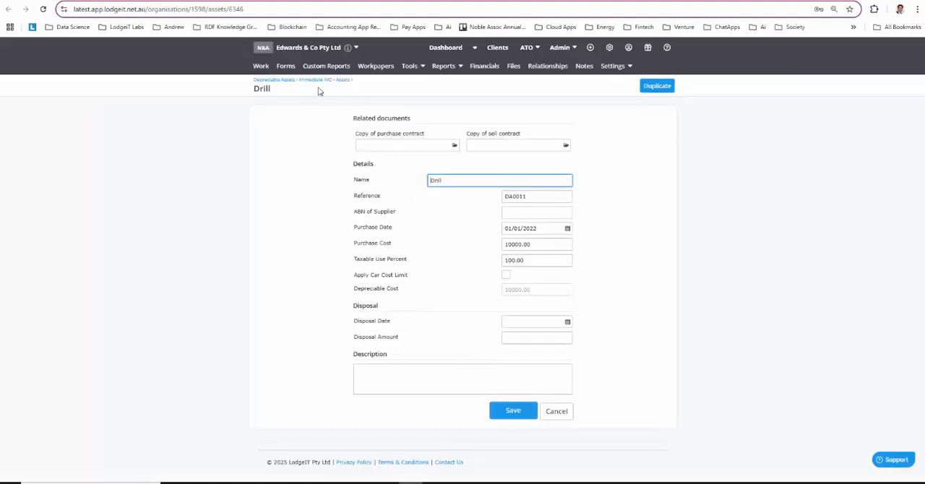
{"action": "left_click", "coordinate": [315, 80]}
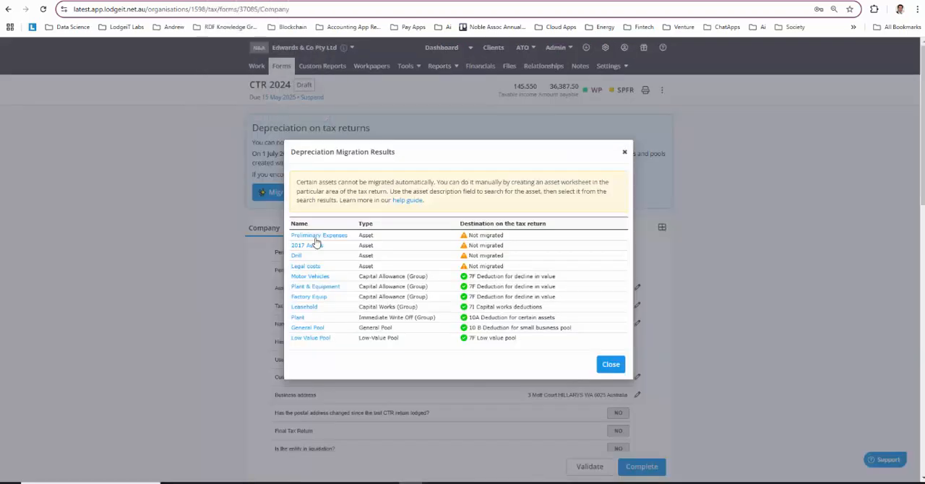
Check the Legal costs asset and its Capital Works group settings, and return to the Motor Vehicles entry in the migration results.
{"action": "left_click", "coordinate": [309, 267]}
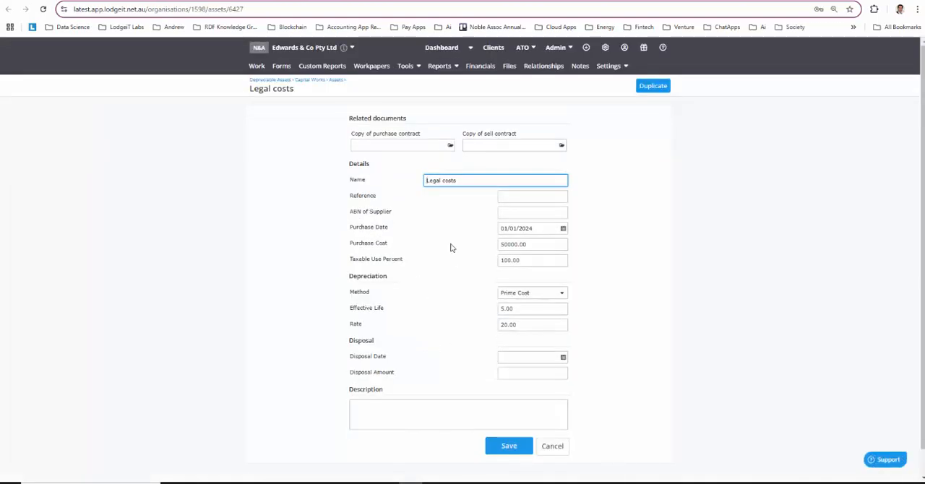
{"action": "left_click", "coordinate": [309, 79]}
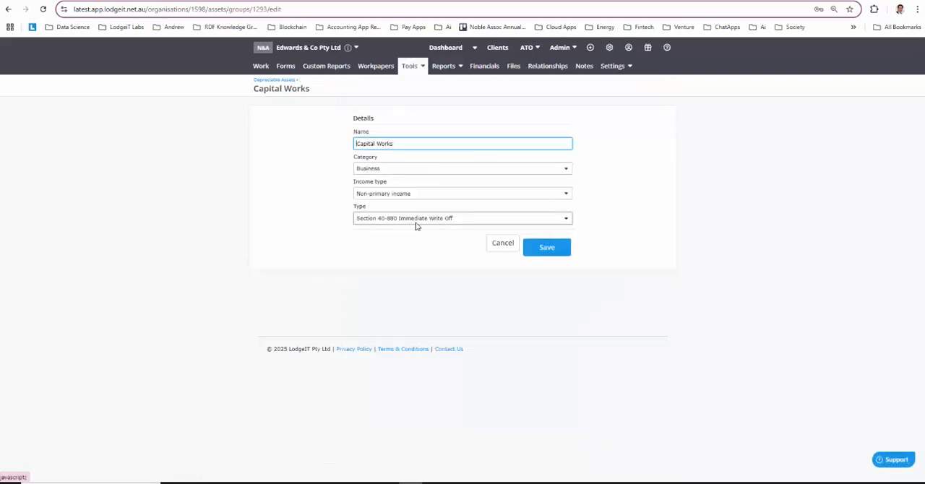
{"action": "left_click_drag", "start_coordinate": [393, 143], "coordinate": [315, 198]}
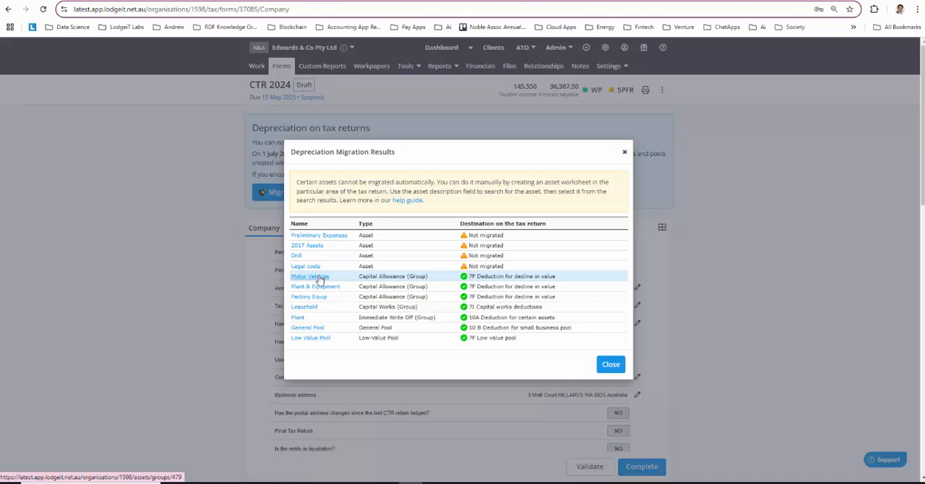
{"action": "left_click", "coordinate": [318, 278]}
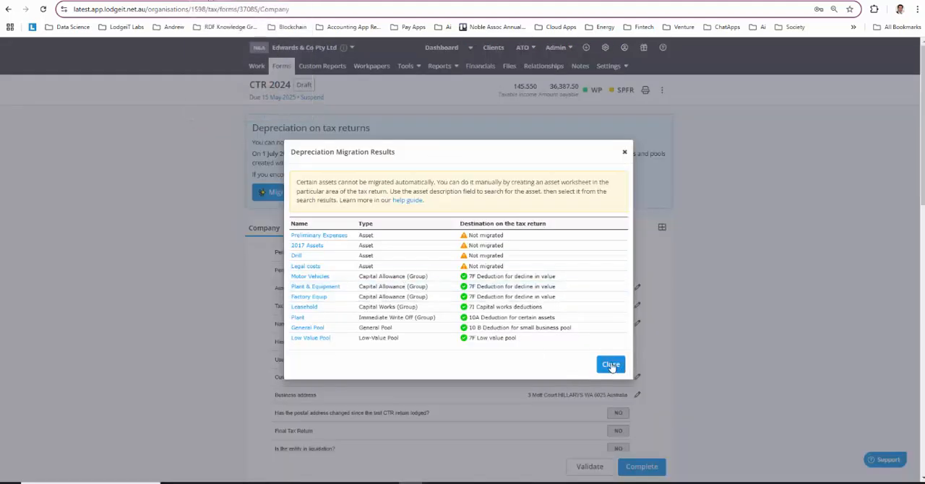
Close the migration results and review the assets under decline in value, capital works and low value pool in the return's Depreciation section.
{"action": "left_click", "coordinate": [611, 365]}
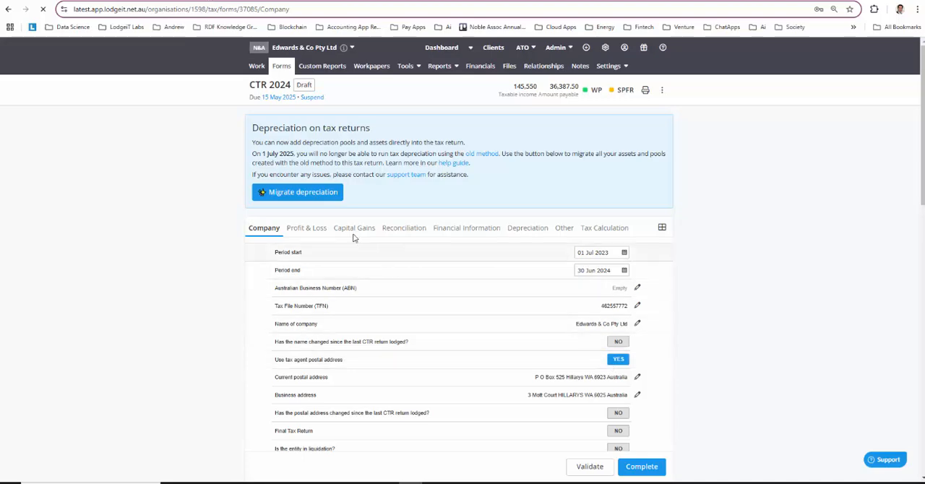
{"action": "left_click", "coordinate": [317, 202]}
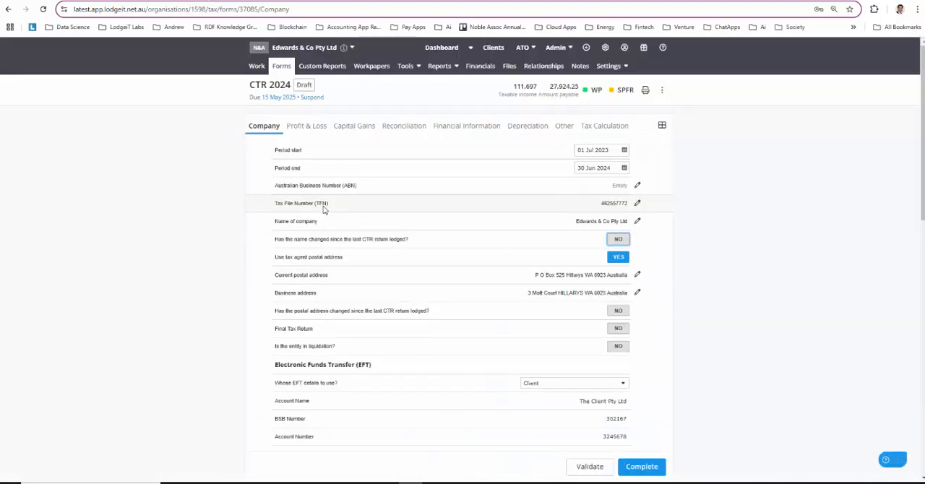
{"action": "left_click", "coordinate": [516, 128]}
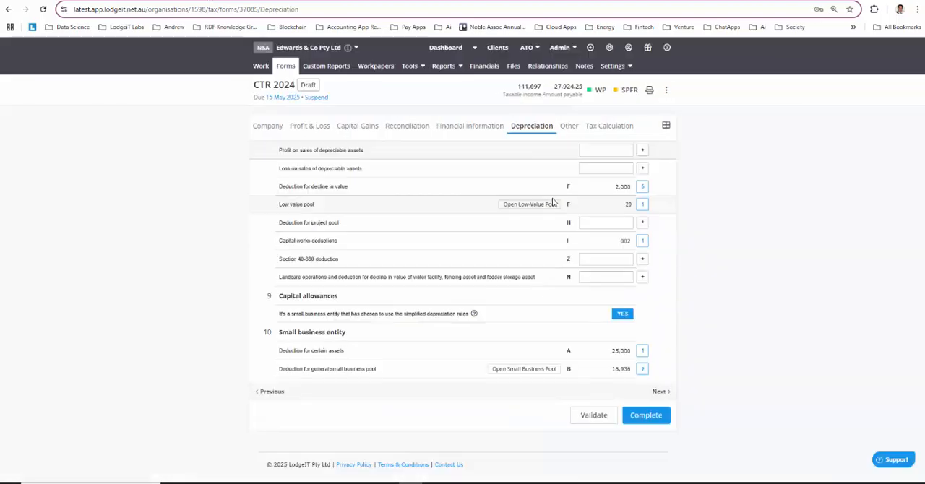
{"action": "left_click", "coordinate": [642, 187]}
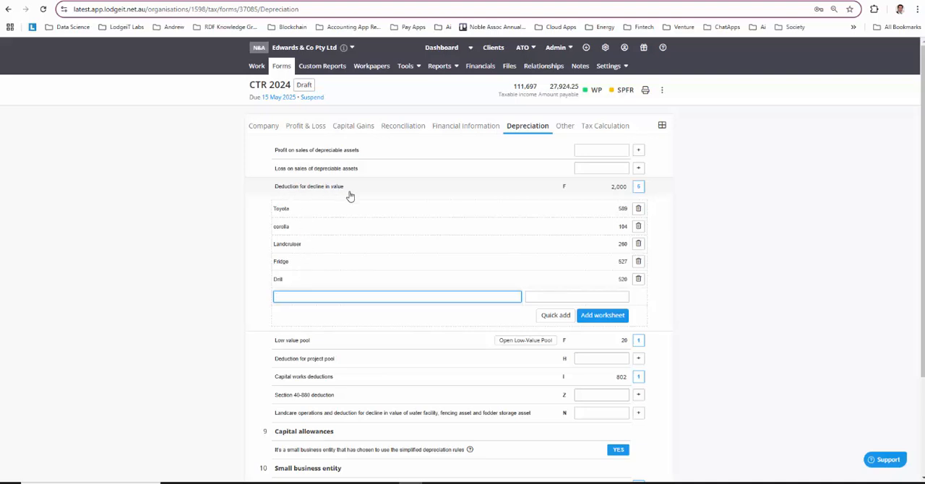
{"action": "left_click", "coordinate": [334, 377]}
{"action": "scroll", "coordinate": [345, 357], "scroll_direction": "down", "scroll_amount": 1}
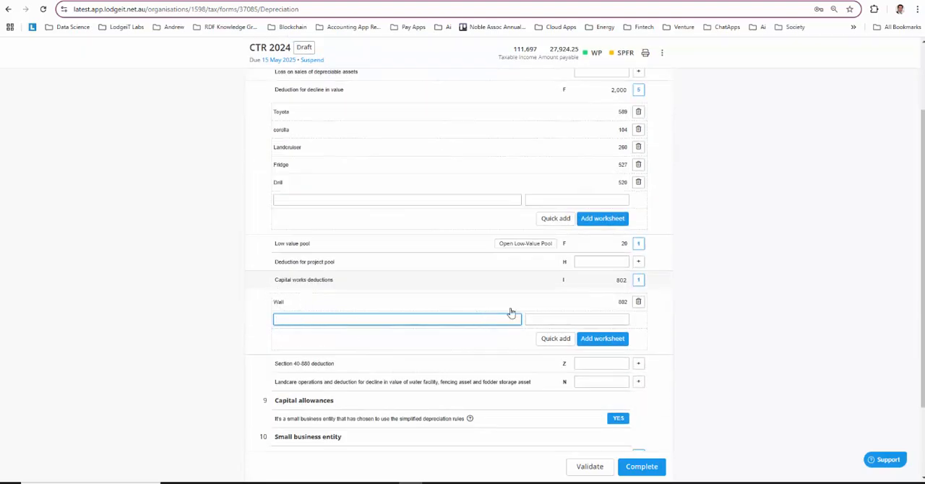
{"action": "left_click", "coordinate": [304, 244]}
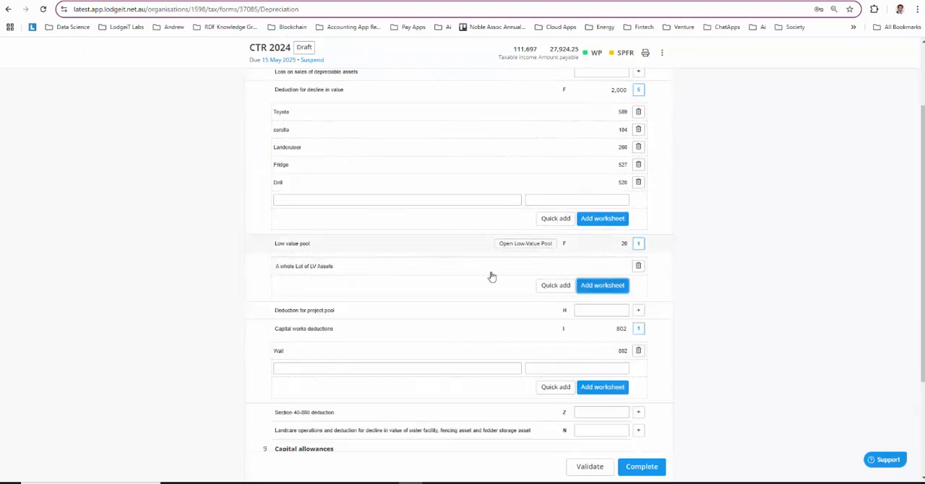
{"action": "scroll", "coordinate": [361, 275], "scroll_direction": "up", "scroll_amount": 1}
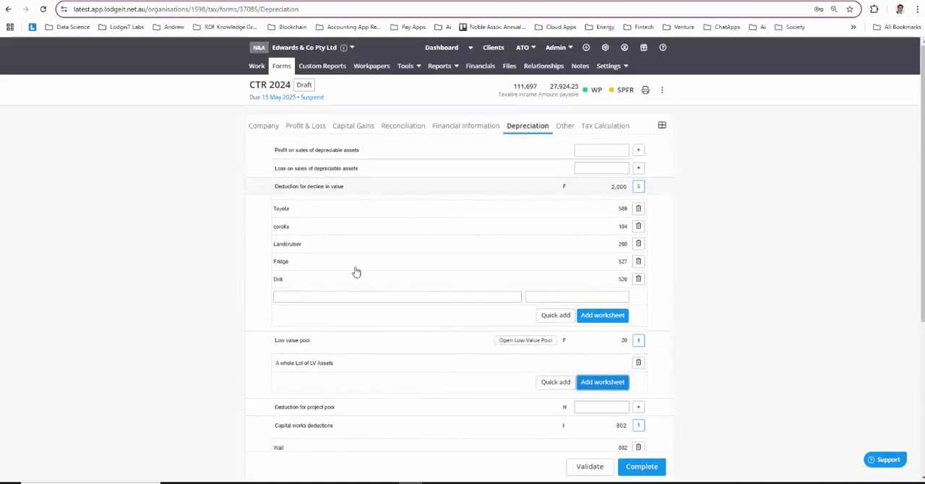
Open the Landcruiser depreciation worksheet and check its asset type options without changing them.
{"action": "left_click", "coordinate": [310, 248]}
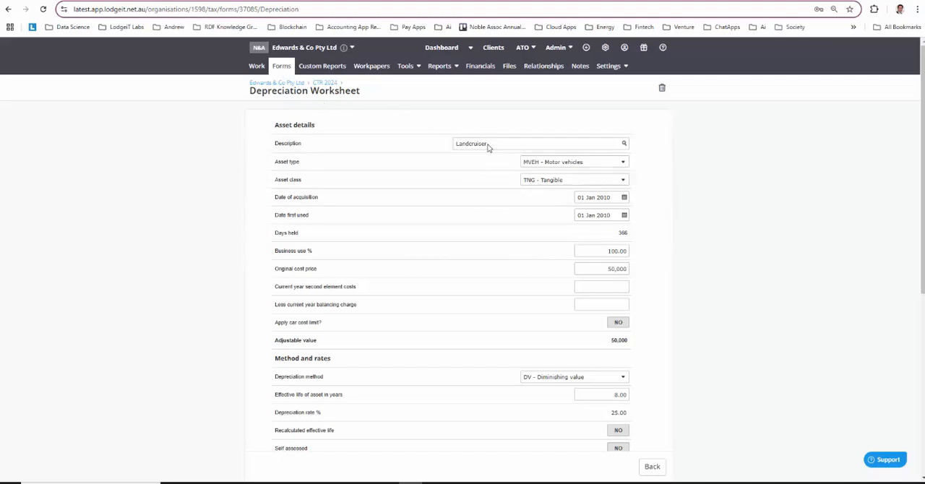
{"action": "left_click", "coordinate": [564, 163]}
{"action": "left_click", "coordinate": [699, 167]}
In the other CTR 2024 tab, expand Deduction for decline in value, inspect the Fridge worksheet, and return to the Depreciation section.
{"action": "left_click", "coordinate": [181, 0]}
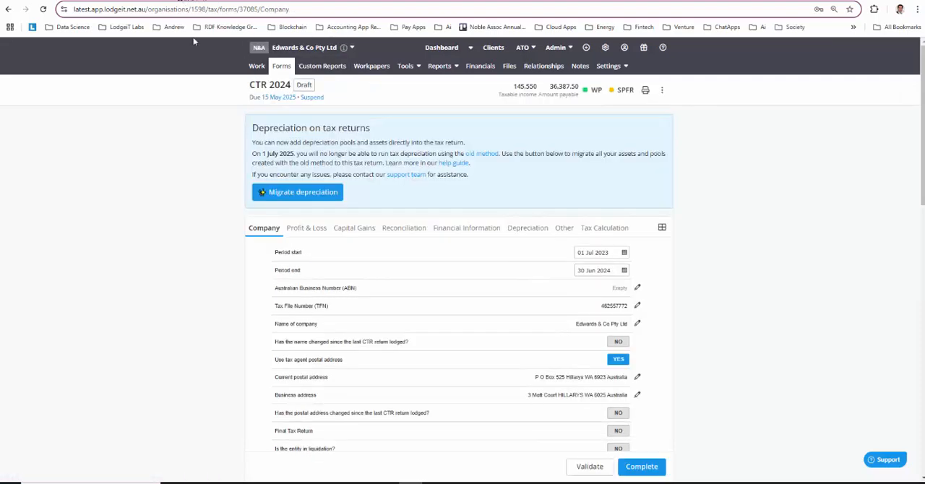
{"action": "left_click", "coordinate": [522, 229]}
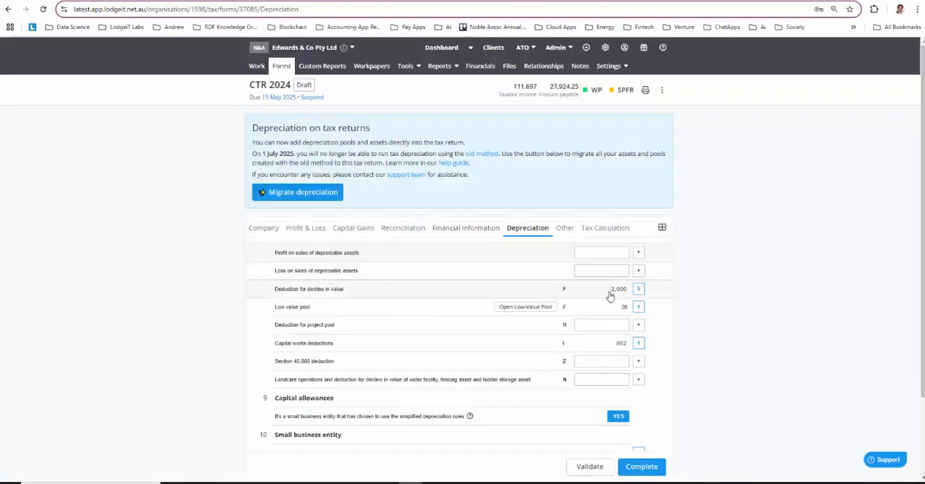
{"action": "left_click", "coordinate": [638, 288]}
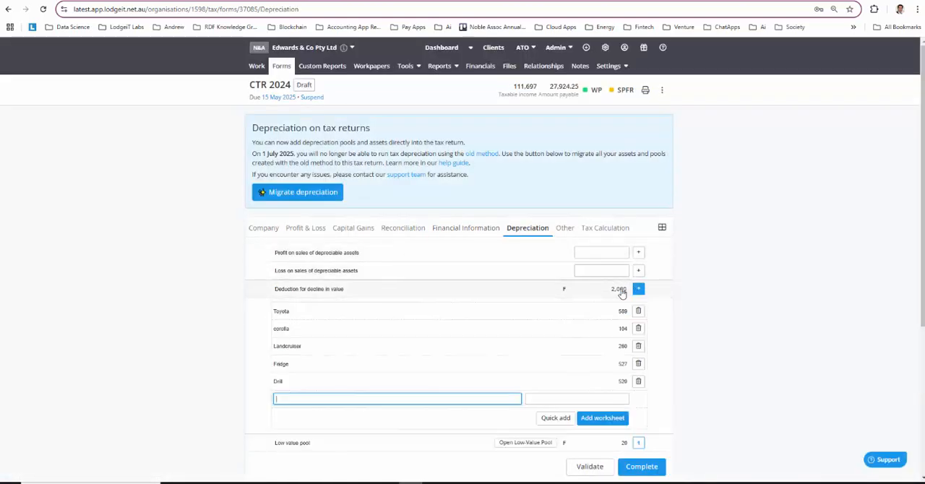
{"action": "left_click", "coordinate": [296, 367]}
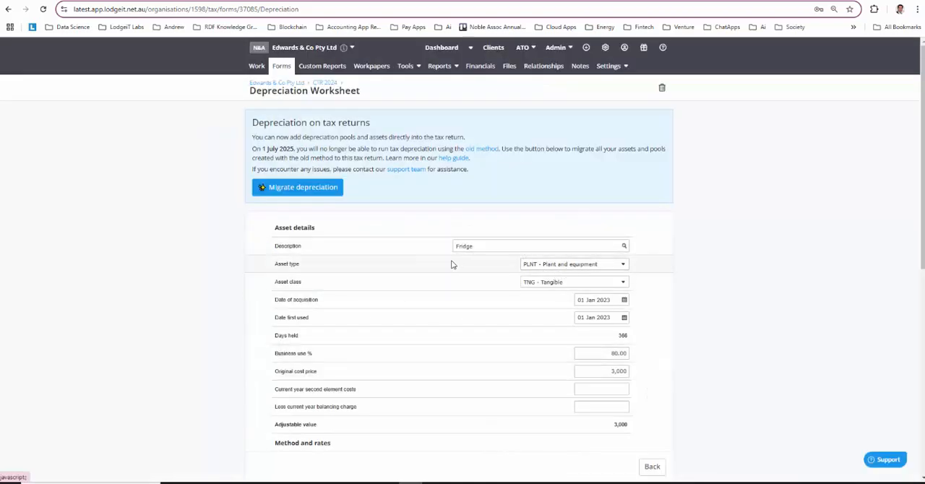
{"action": "left_click", "coordinate": [151, 1]}
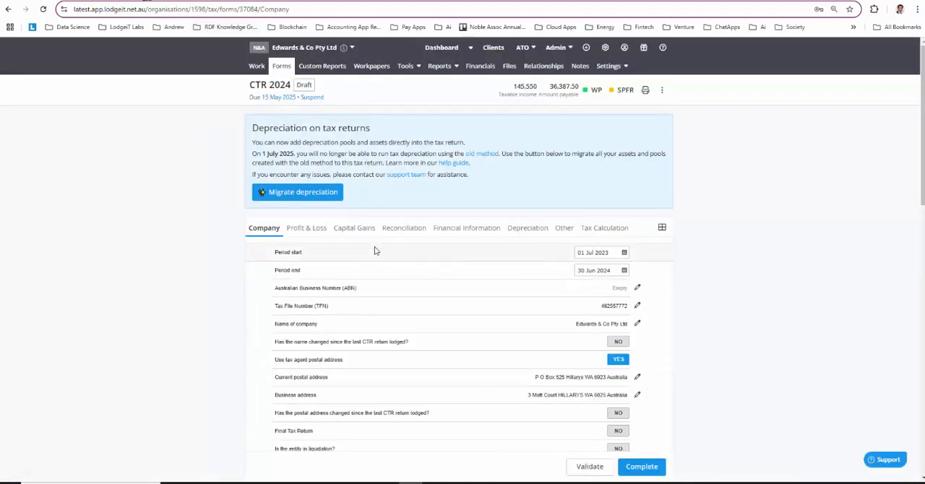
{"action": "left_click", "coordinate": [184, 1]}
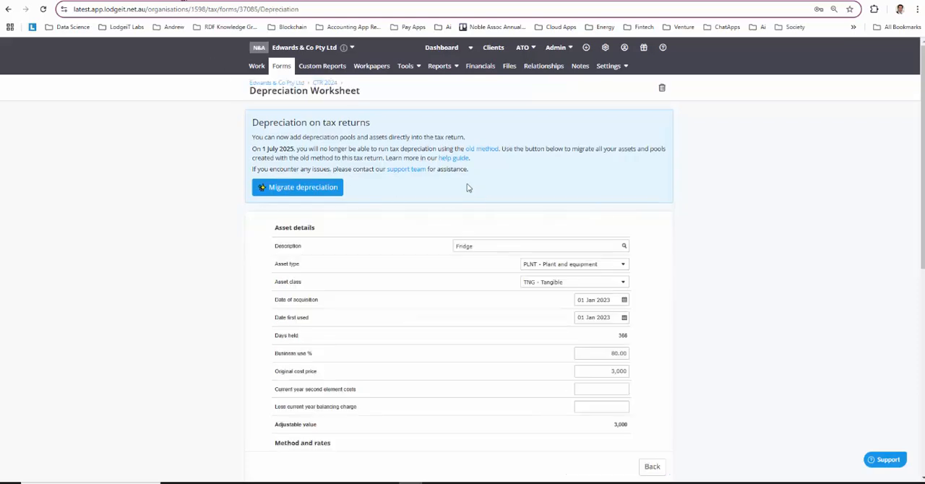
{"action": "left_click", "coordinate": [647, 469]}
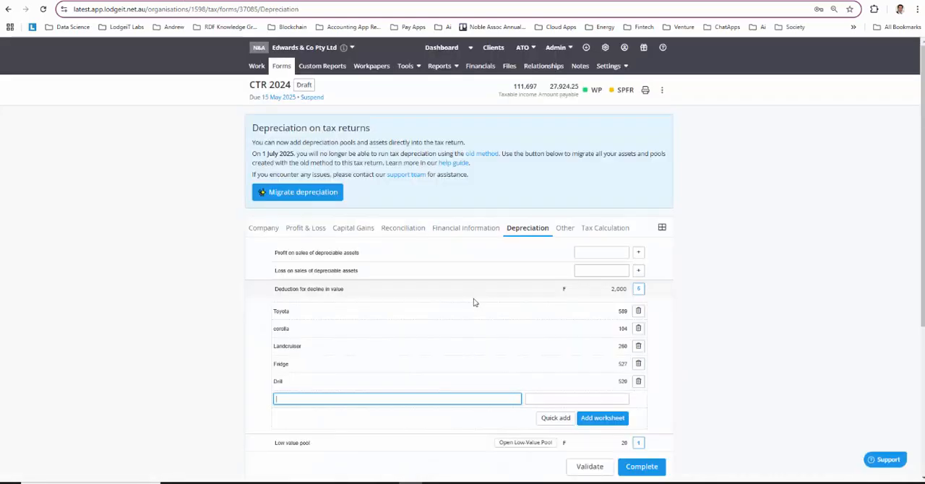
In the Wall worksheet under Capital works deductions, set the asset type to BLDG - Buildings and return to the Depreciation section.
{"action": "scroll", "coordinate": [455, 368], "scroll_direction": "down", "scroll_amount": 2}
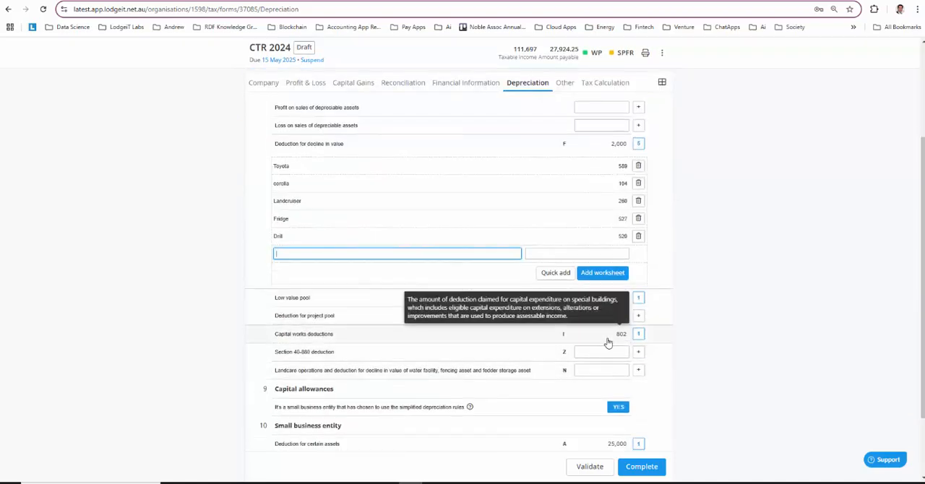
{"action": "left_click", "coordinate": [635, 334]}
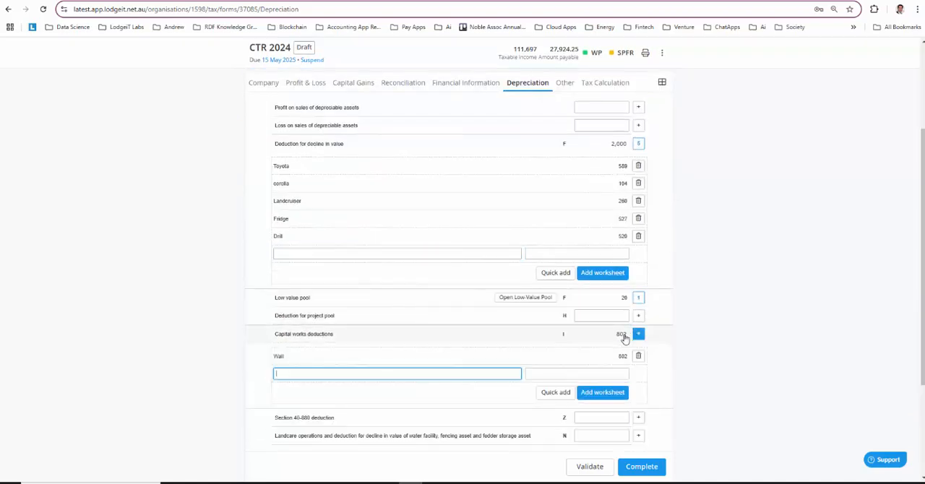
{"action": "left_click", "coordinate": [611, 358]}
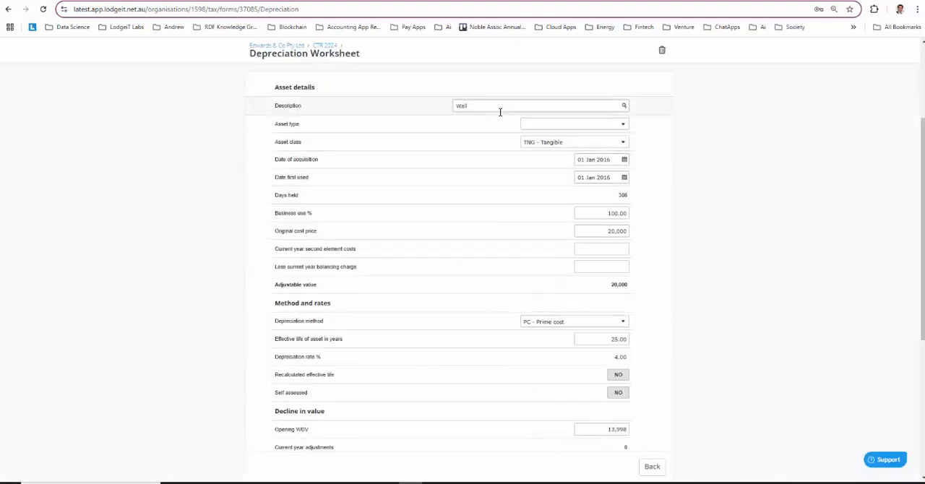
{"action": "left_click", "coordinate": [567, 126]}
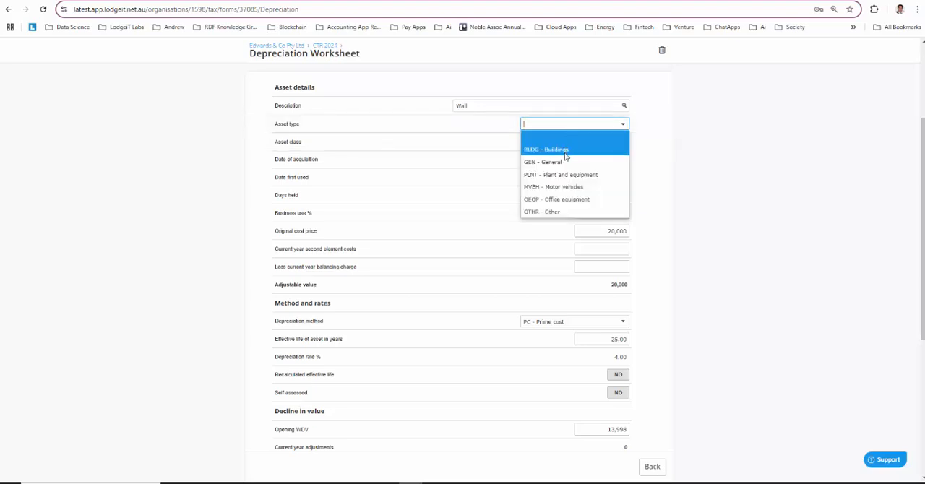
{"action": "left_click", "coordinate": [565, 149]}
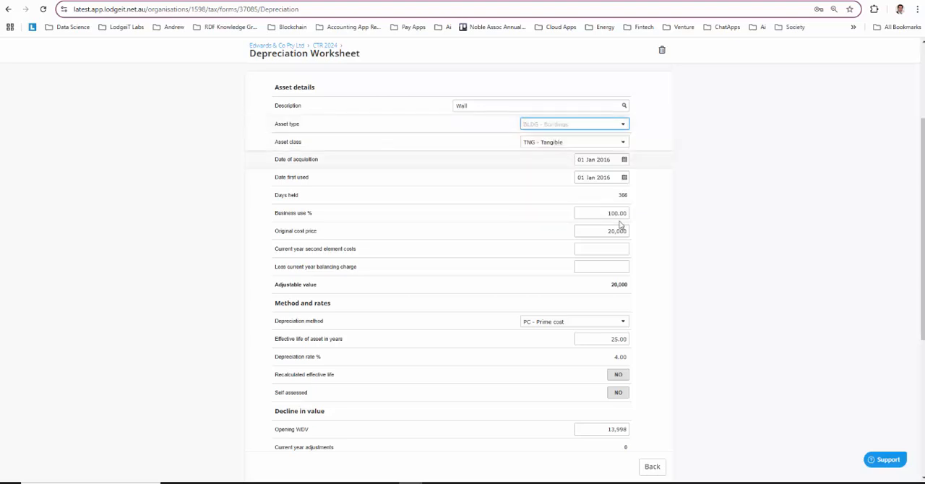
{"action": "left_click", "coordinate": [652, 466]}
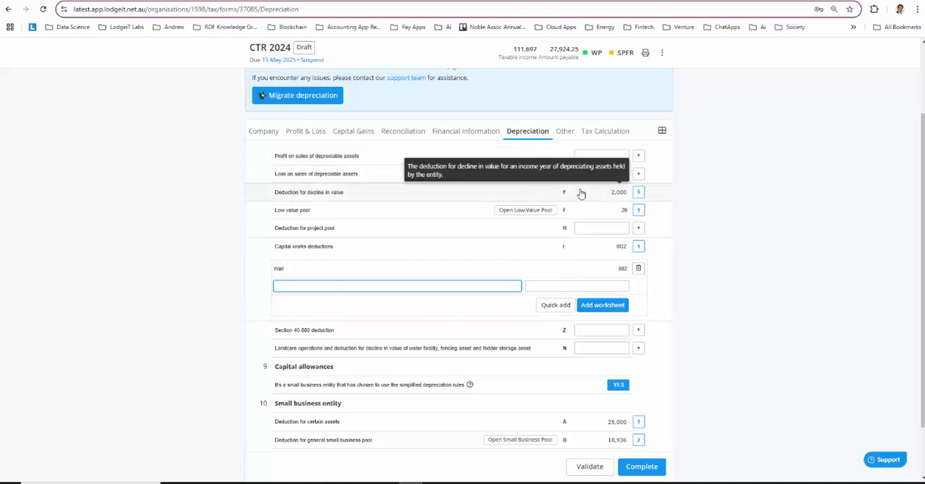
{"action": "scroll", "coordinate": [316, 114], "scroll_direction": "up", "scroll_amount": 3}
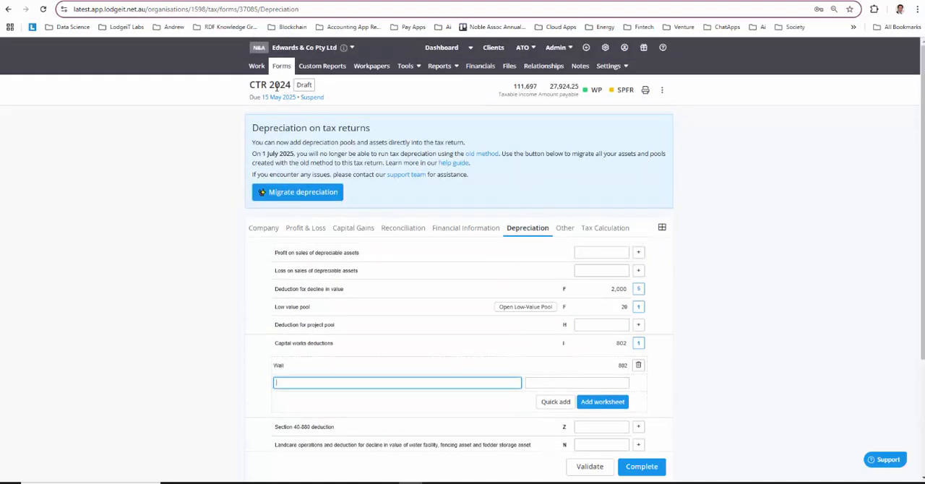